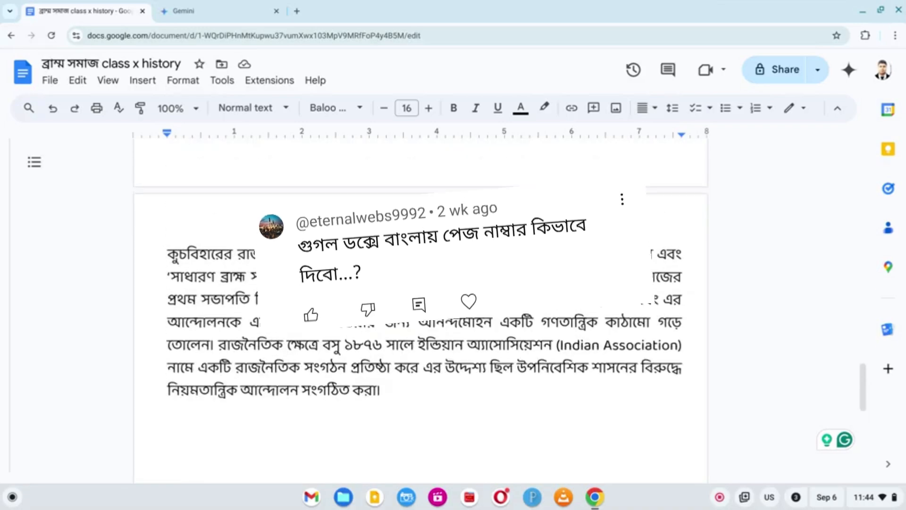
scroll(425, 307, "up", 10)
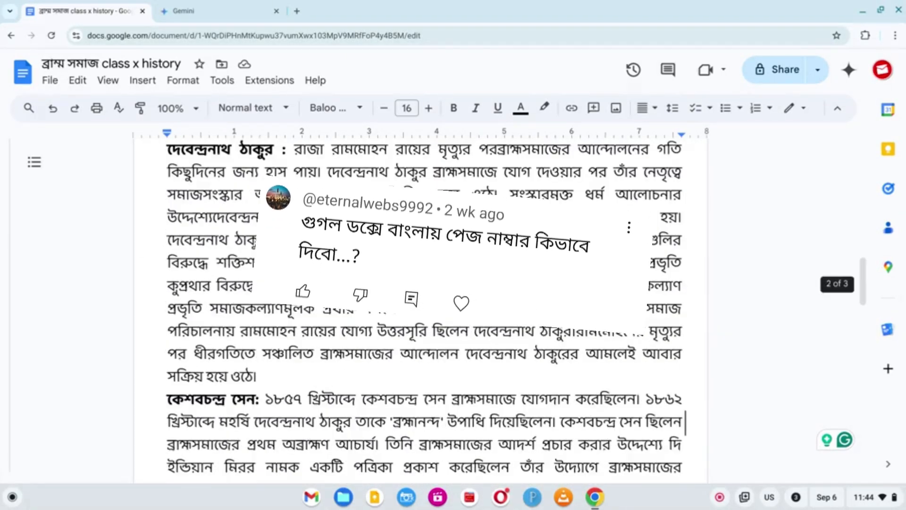
scroll(425, 307, "down", 5)
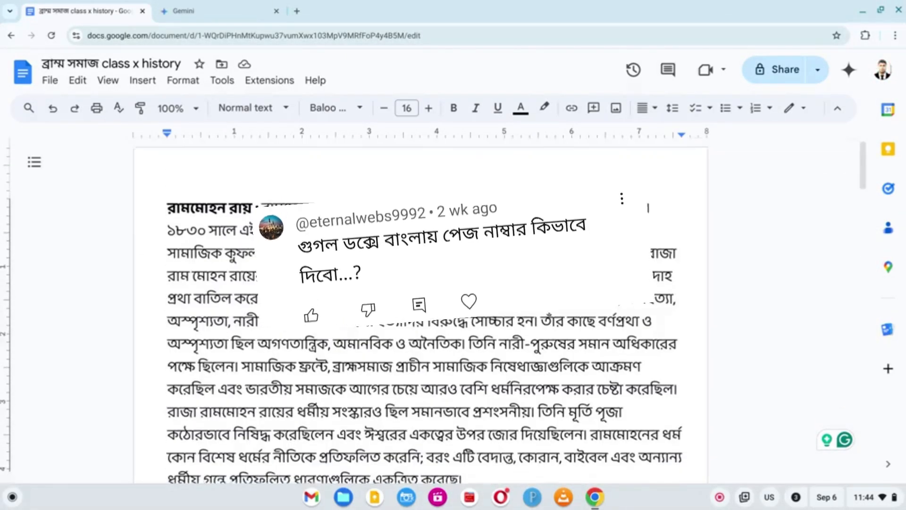
scroll(425, 307, "down", 3)
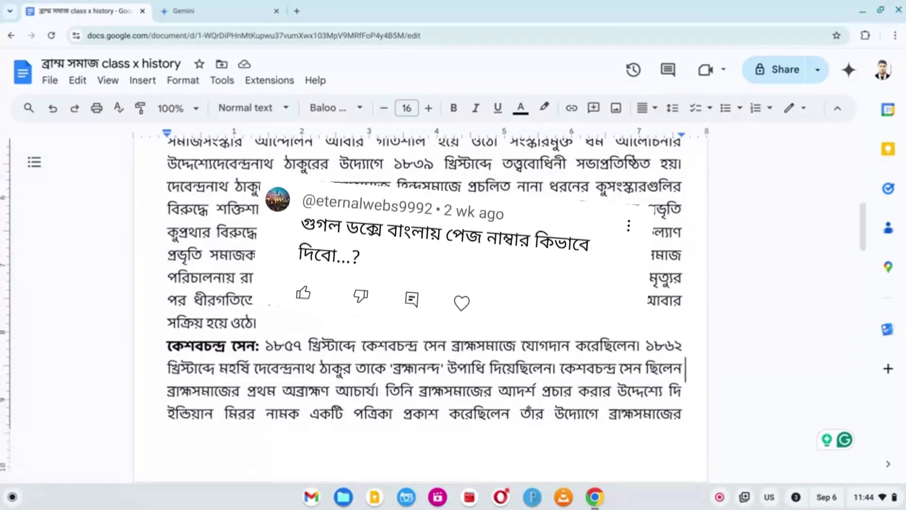
scroll(131, 164, "down", 1)
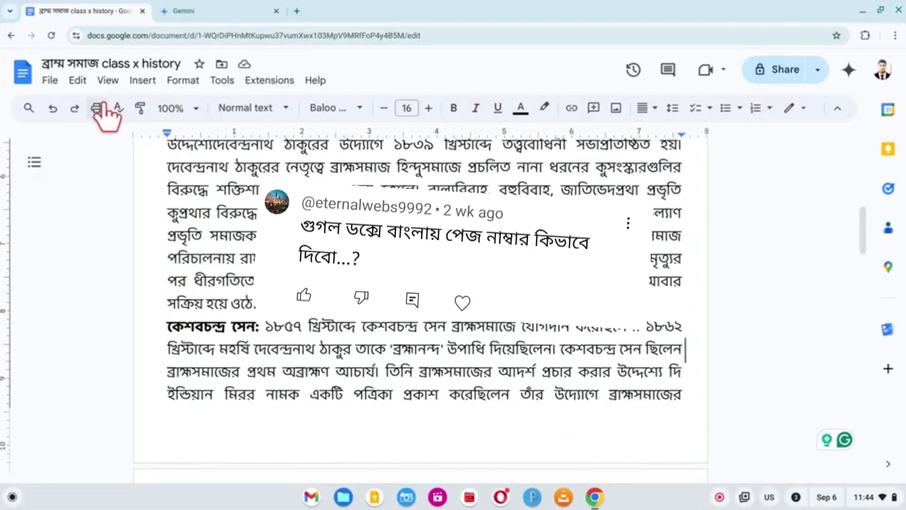
- Insert automatic page numbers in the document's footer, starting on the first page
left_click(141, 83)
mouse_move(157, 116)
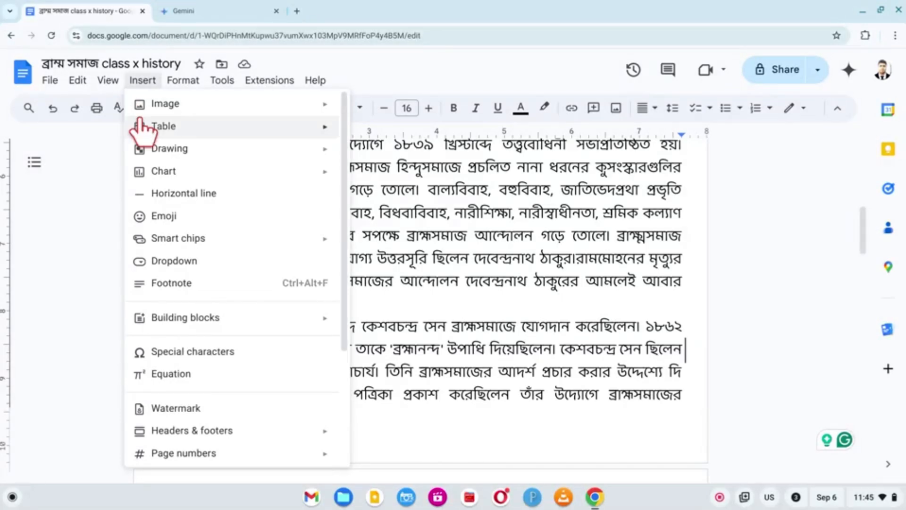
mouse_move(144, 156)
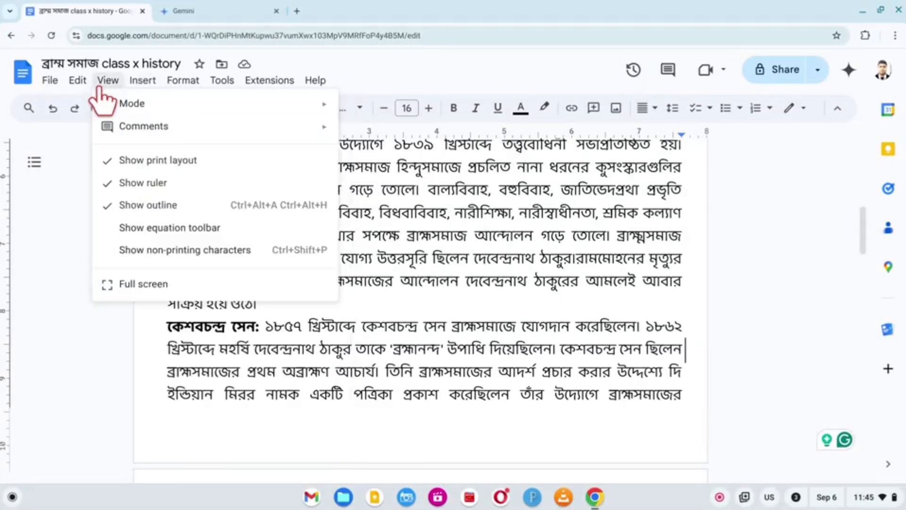
mouse_move(45, 79)
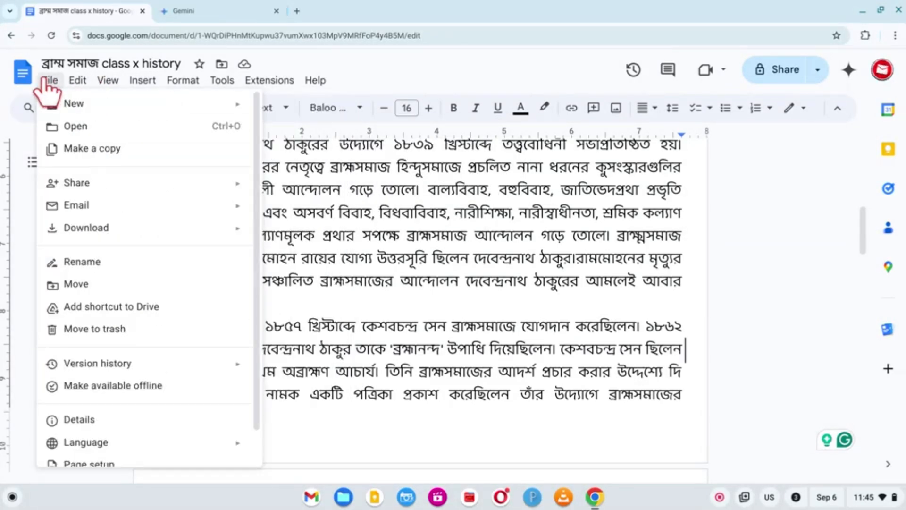
mouse_move(153, 86)
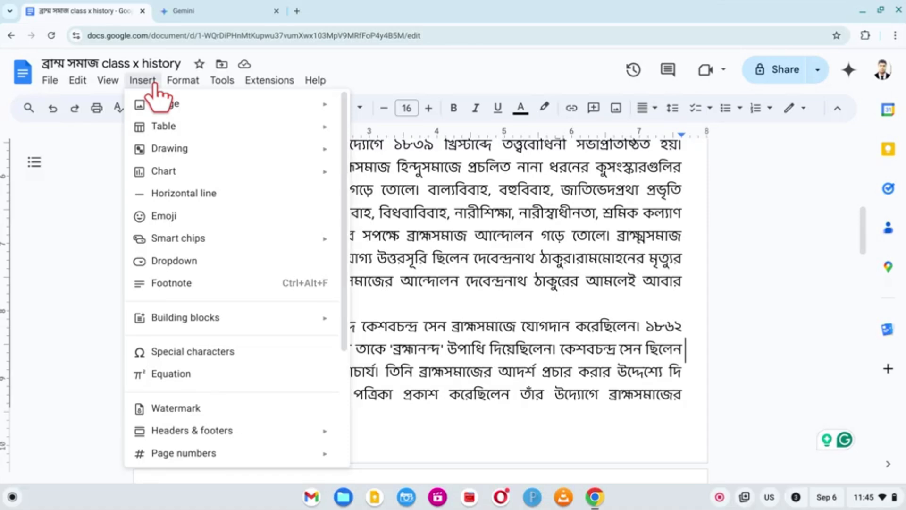
scroll(149, 361, "down", 2)
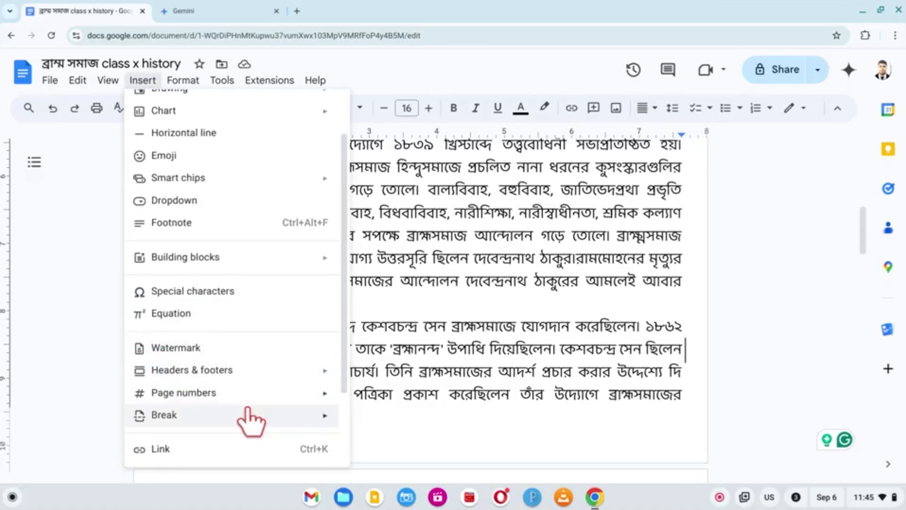
mouse_move(320, 398)
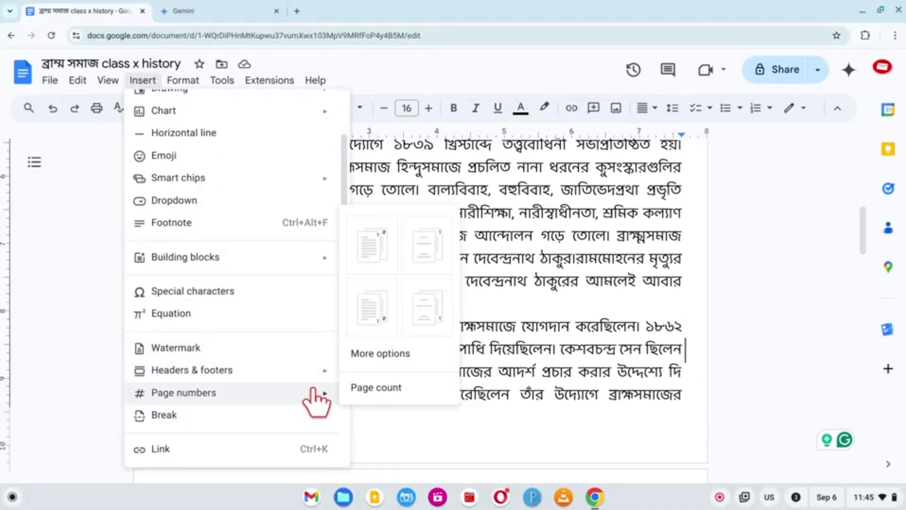
left_click(386, 326)
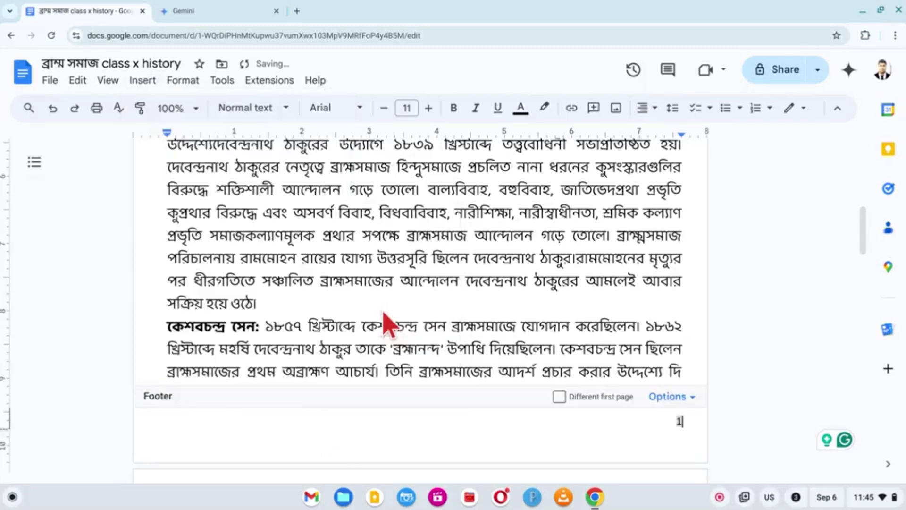
- Examine the footer format and page number settings for a numeral style option, and leave both without changes
scroll(596, 360, "down", 2)
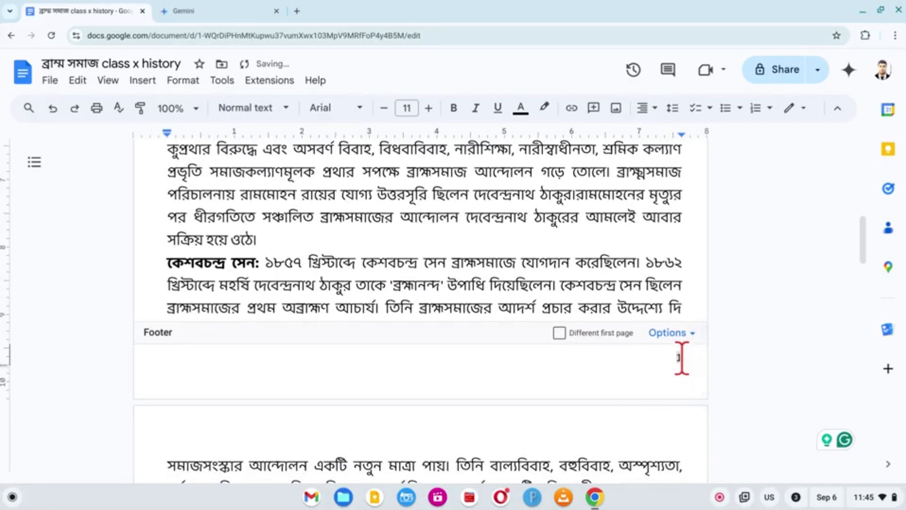
left_click(675, 333)
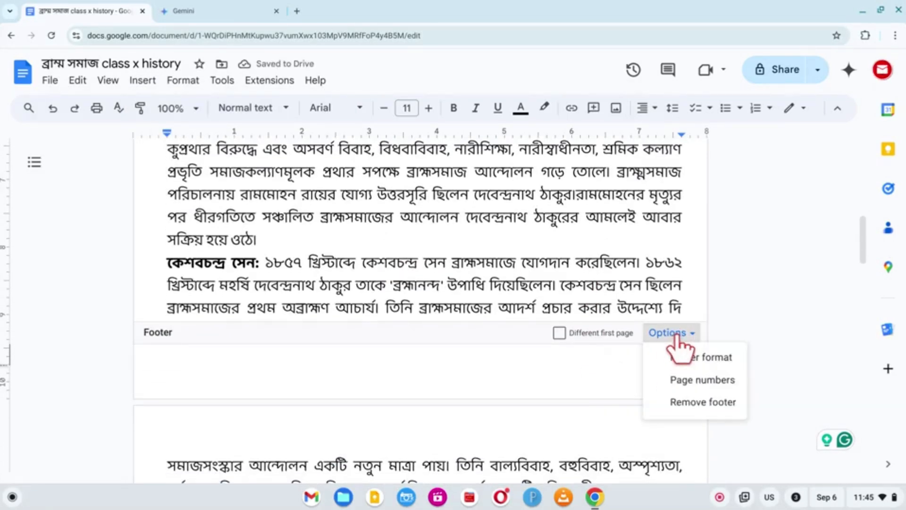
left_click(708, 366)
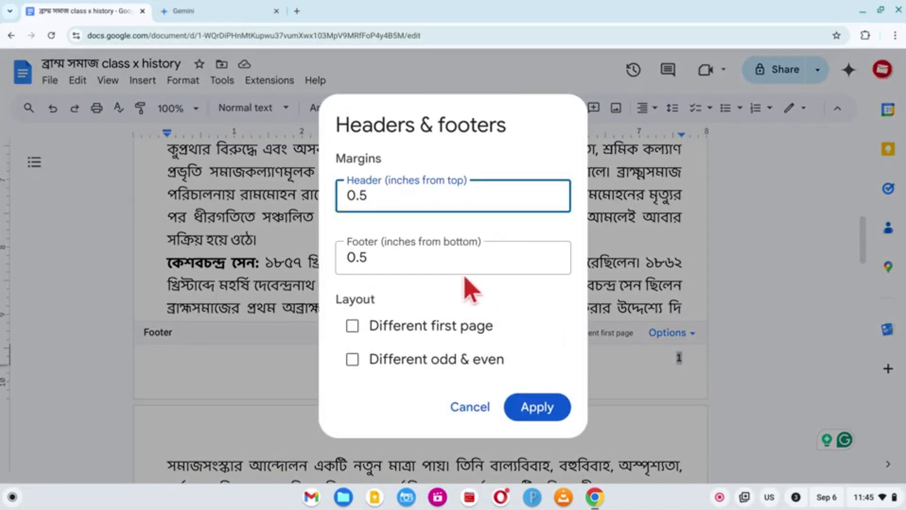
left_click(456, 411)
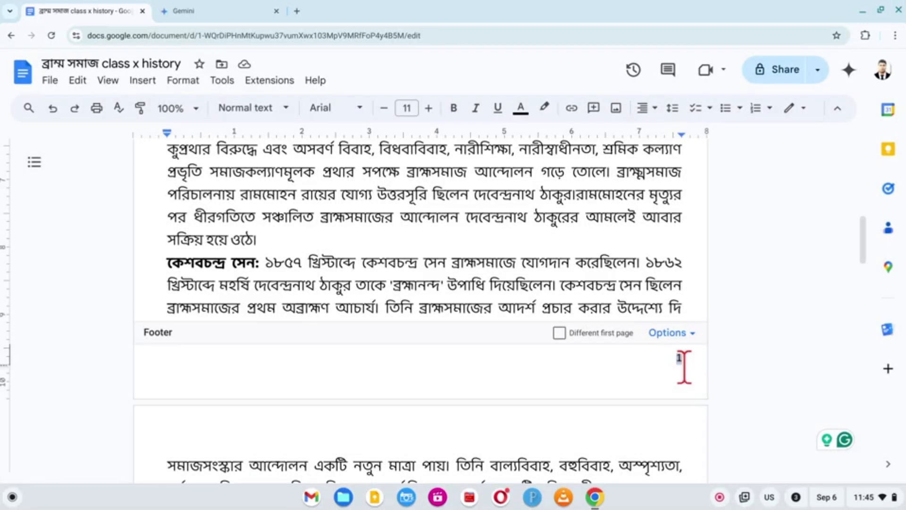
left_click(681, 335)
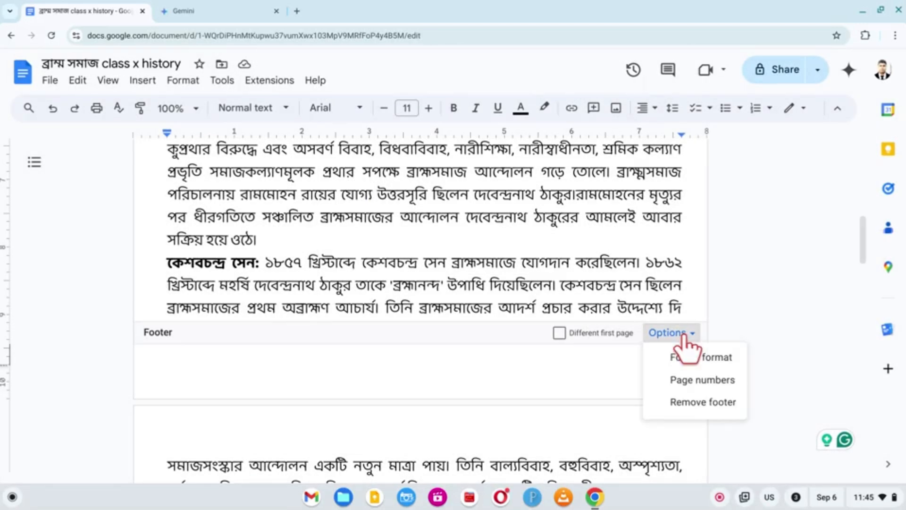
left_click(692, 379)
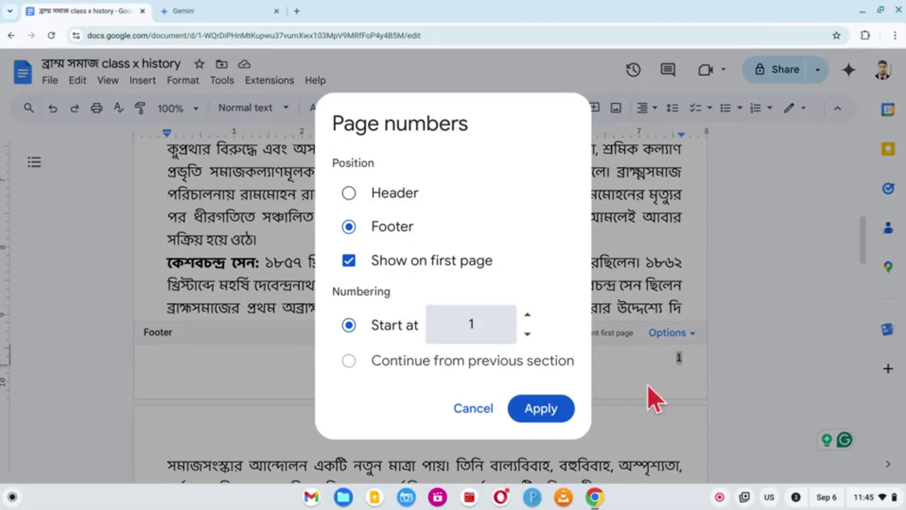
left_click(472, 409)
left_click(688, 333)
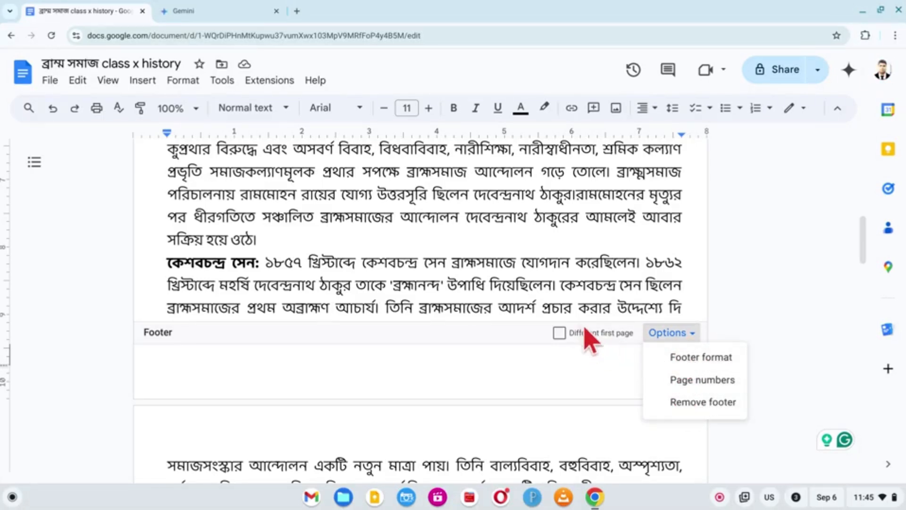
left_click(691, 374)
- Set the first page's footer number to the Baloo Da 2 font in Normal weight
left_click(682, 368)
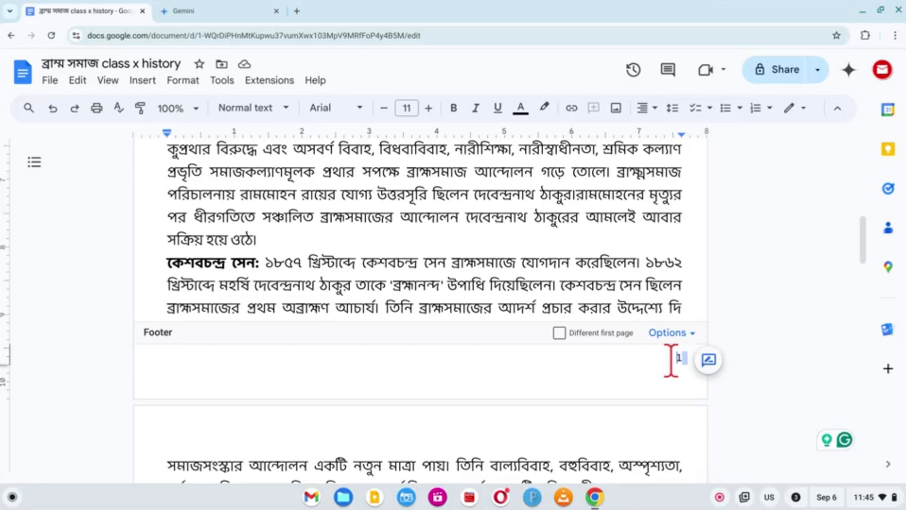
left_click_drag(671, 360, 674, 359)
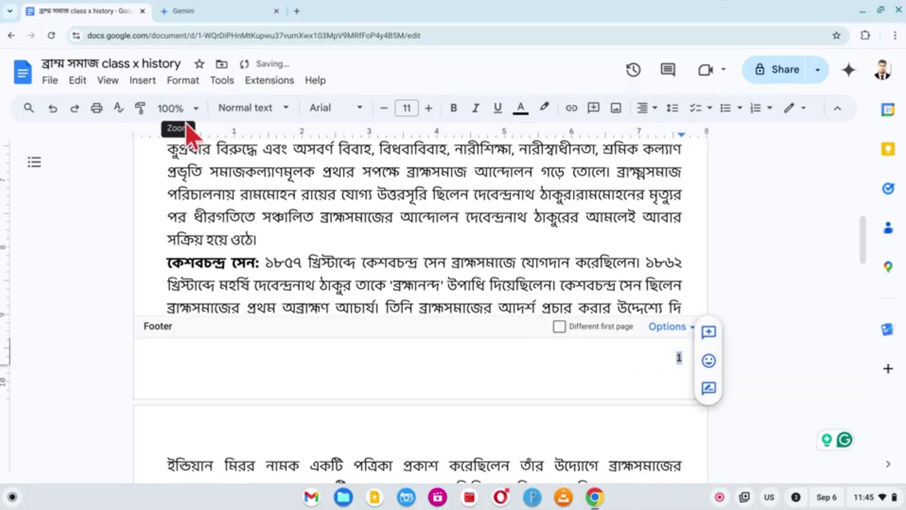
left_click(359, 113)
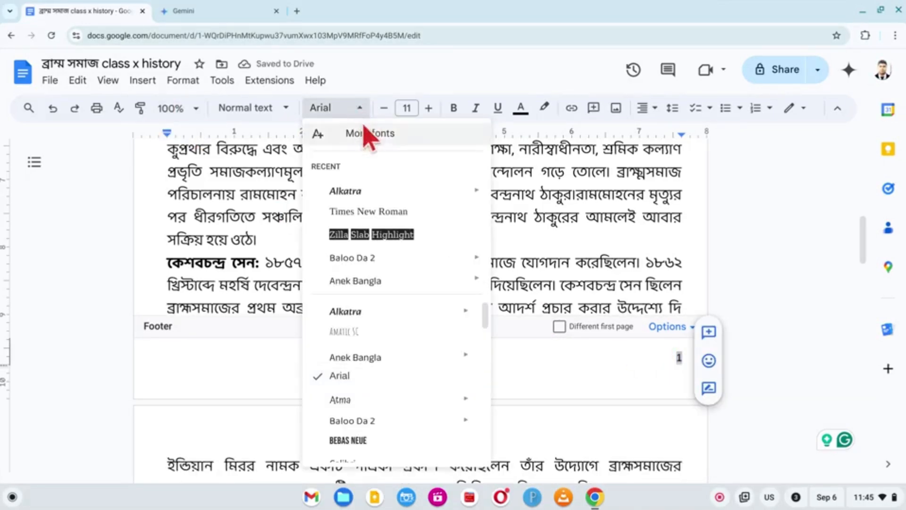
mouse_move(370, 259)
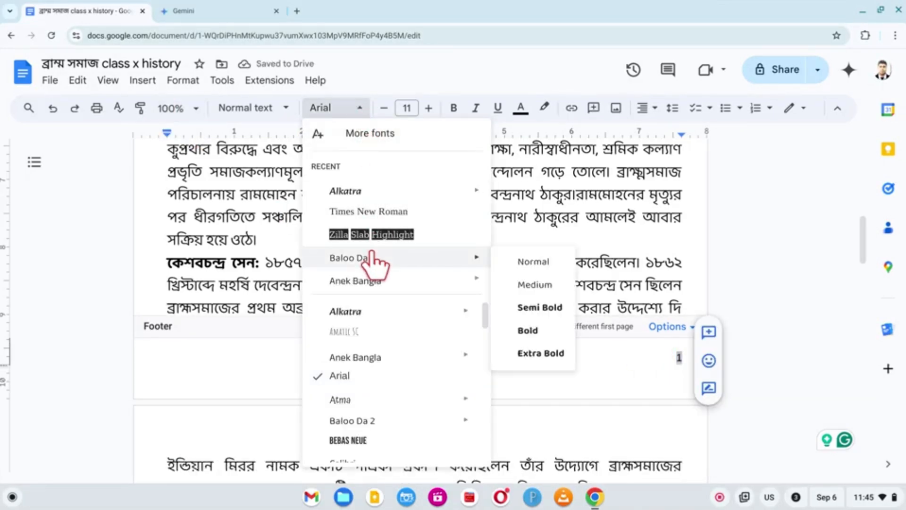
left_click(533, 264)
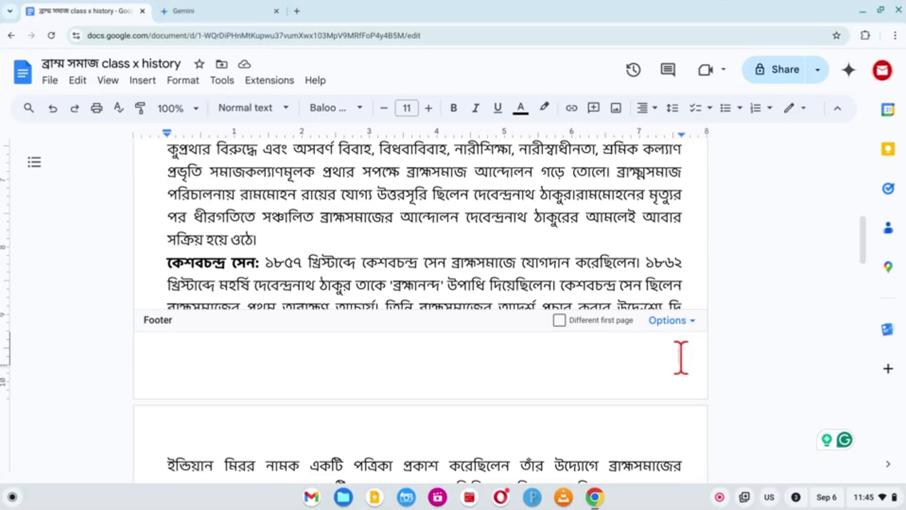
- Replace the first page's footer number with the copied Bengali digit and check the following page
left_click_drag(688, 353, 674, 353)
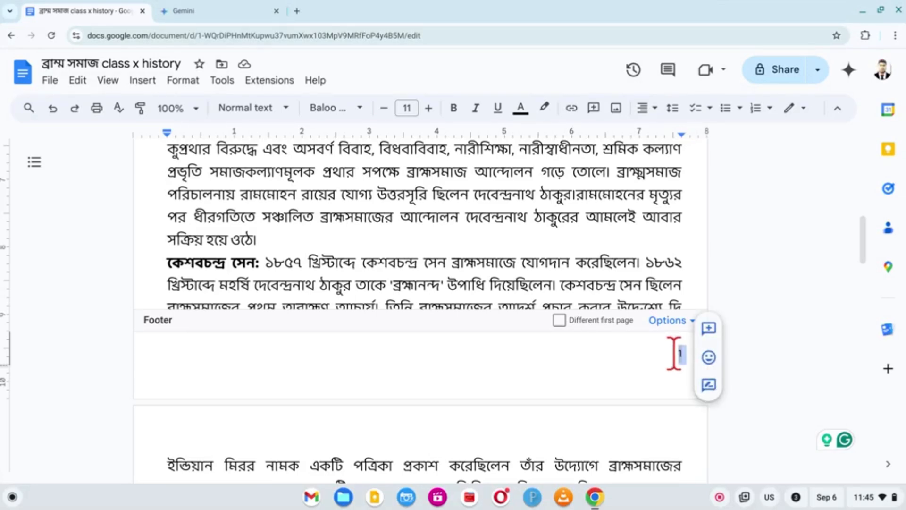
right_click(679, 355)
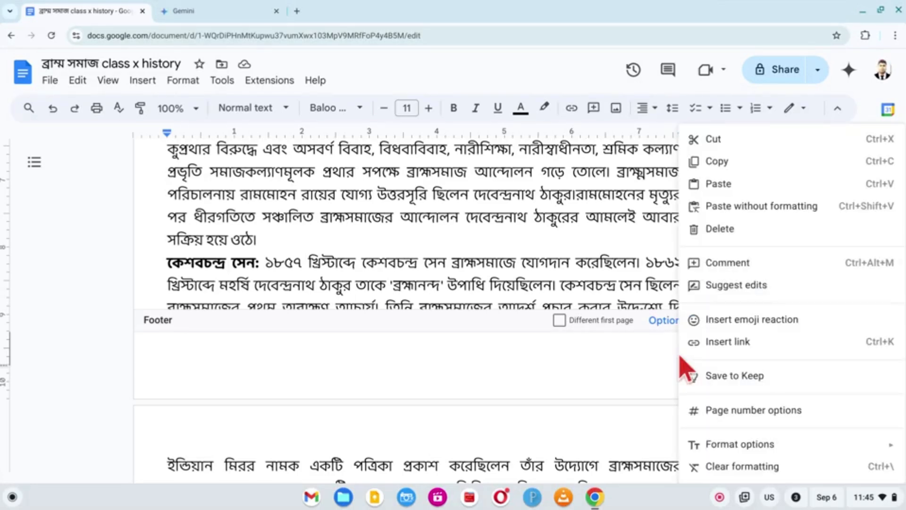
left_click(729, 188)
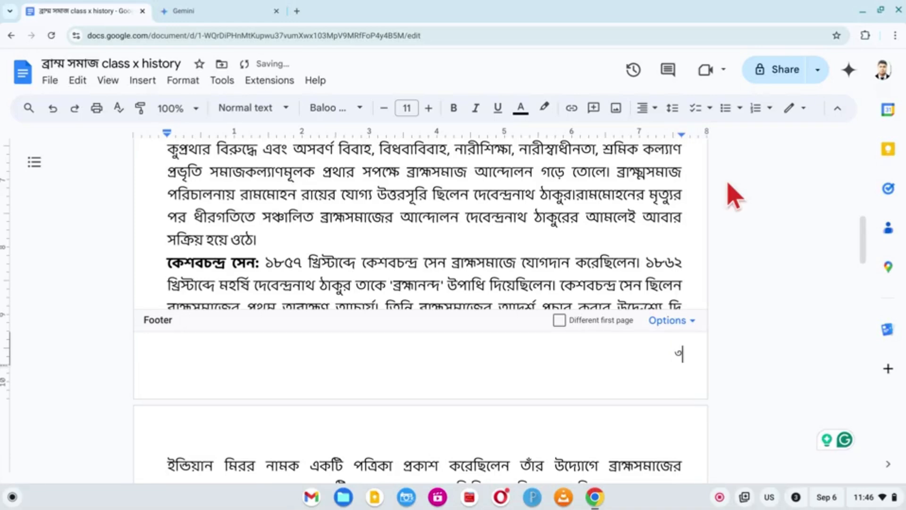
scroll(663, 378, "down", 15)
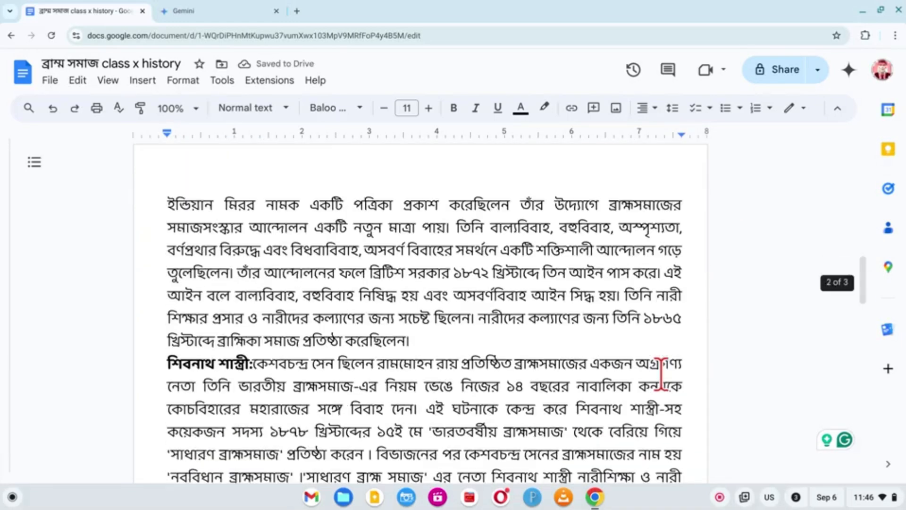
- Open an Apps Script project from the document, dismiss the signed-in account notice and view the empty code file
key("ctrl+Home")
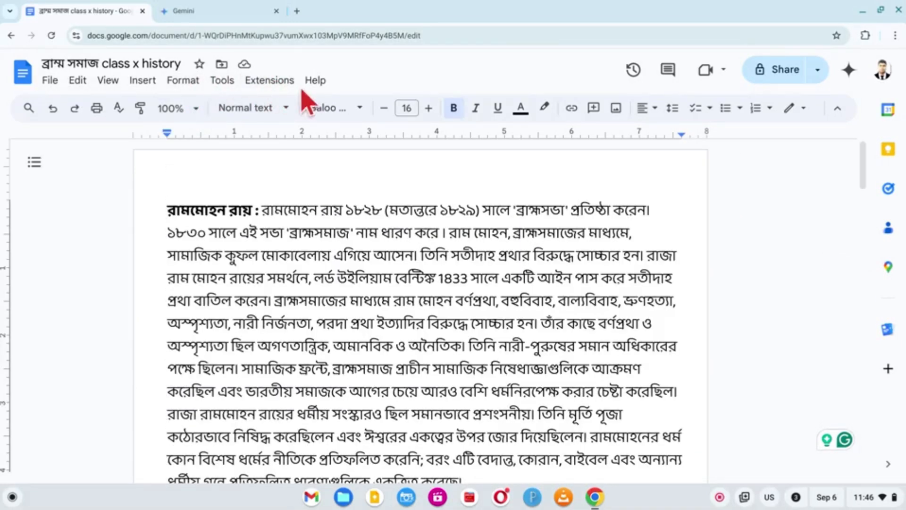
left_click(260, 81)
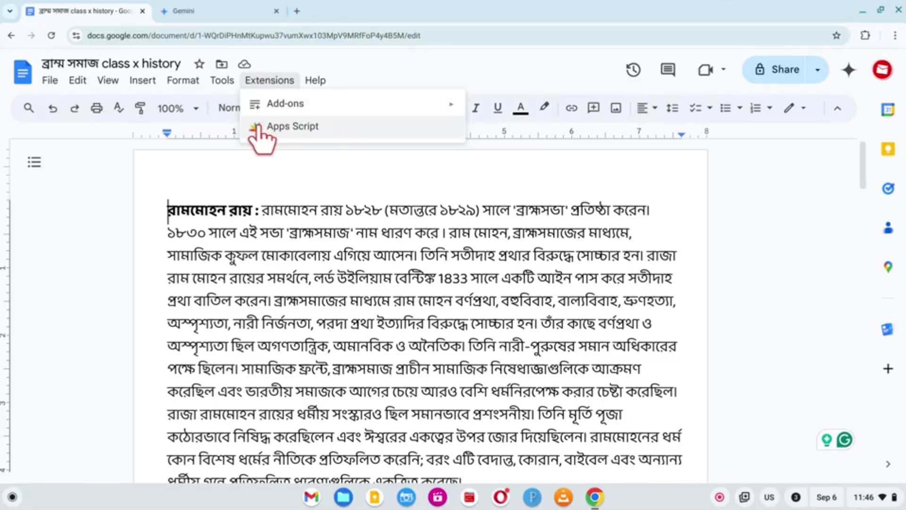
left_click(283, 135)
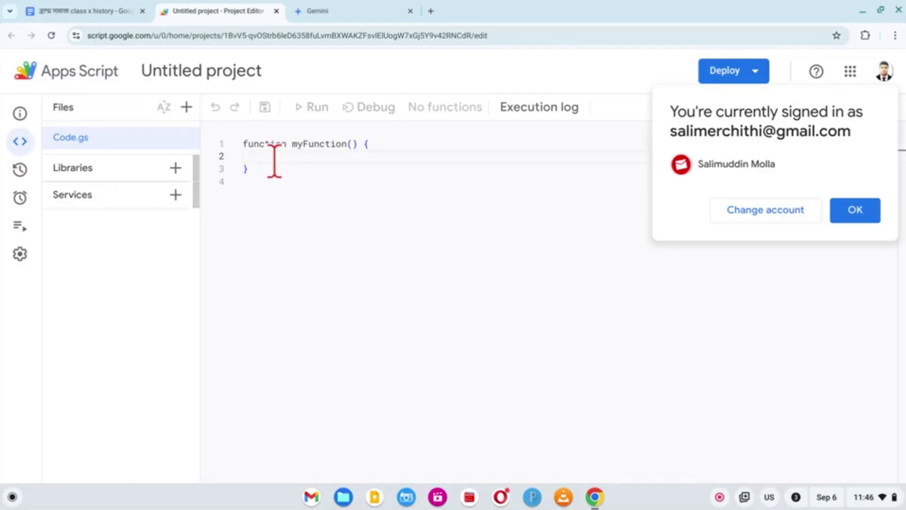
left_click(859, 209)
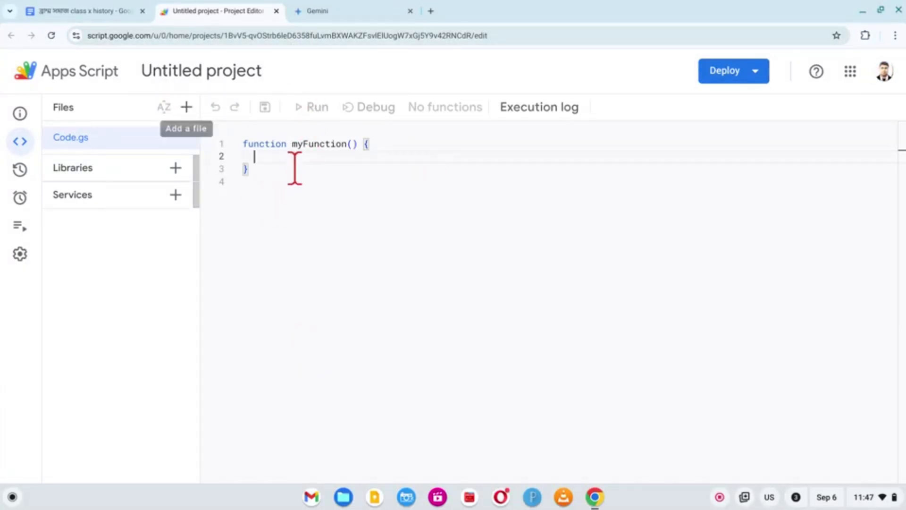
- Close the Apps Script project and the Gemini chat to return to the document
left_click(276, 11)
left_click(276, 18)
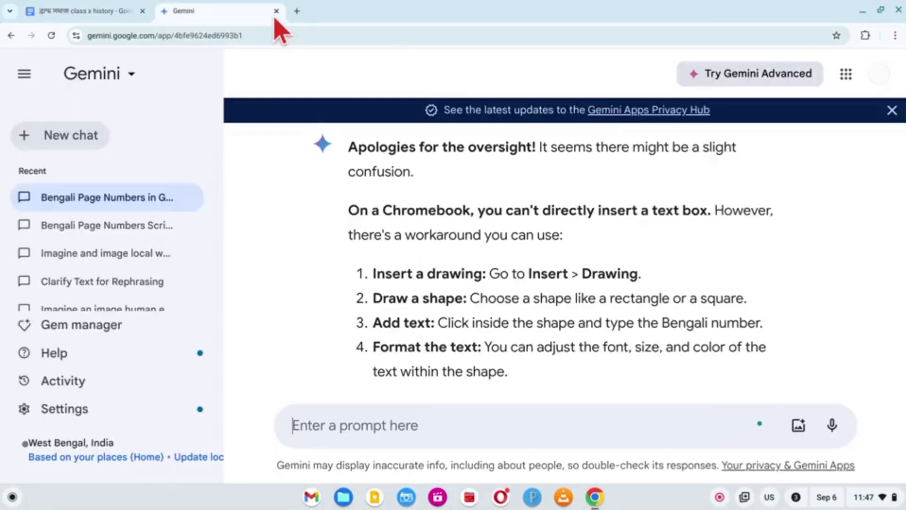
left_click(276, 10)
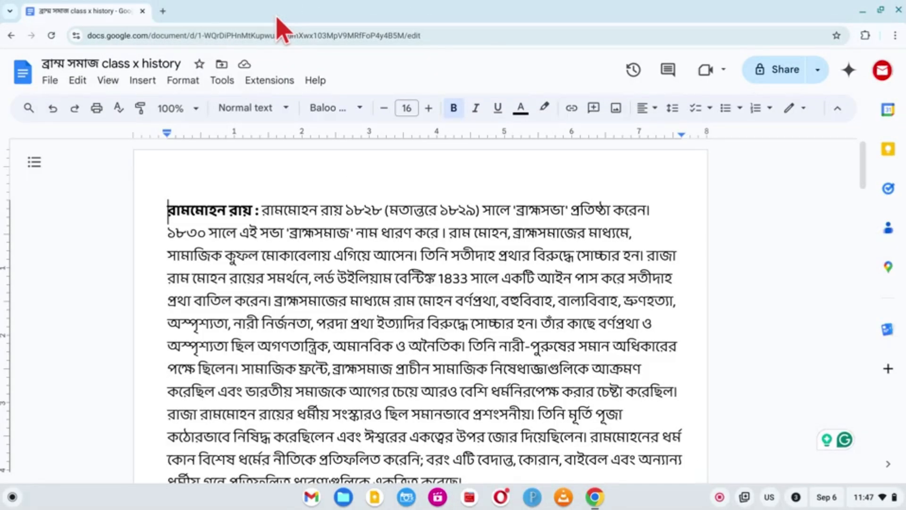
- Insert a new drawing and draw a rectangle about 0.9 inches wide and 0.6 inches high on its canvas
scroll(306, 221, "down", 15)
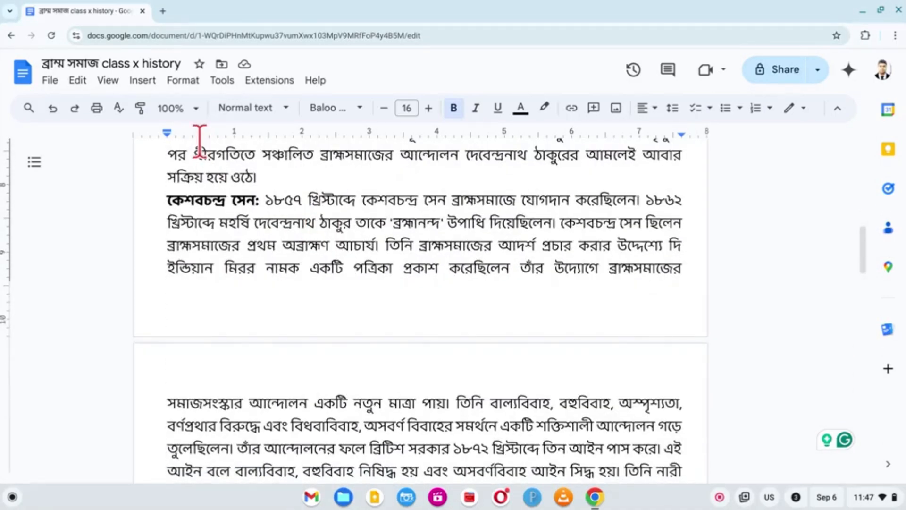
left_click(143, 80)
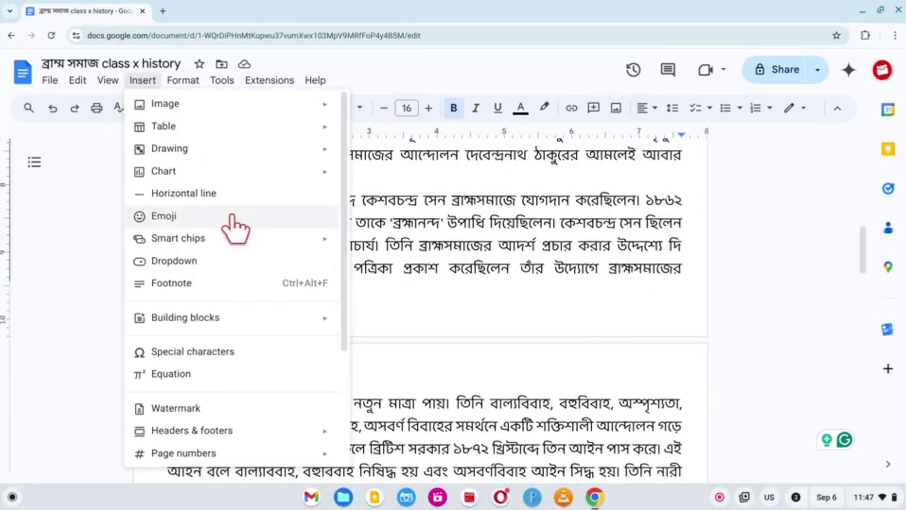
mouse_move(182, 125)
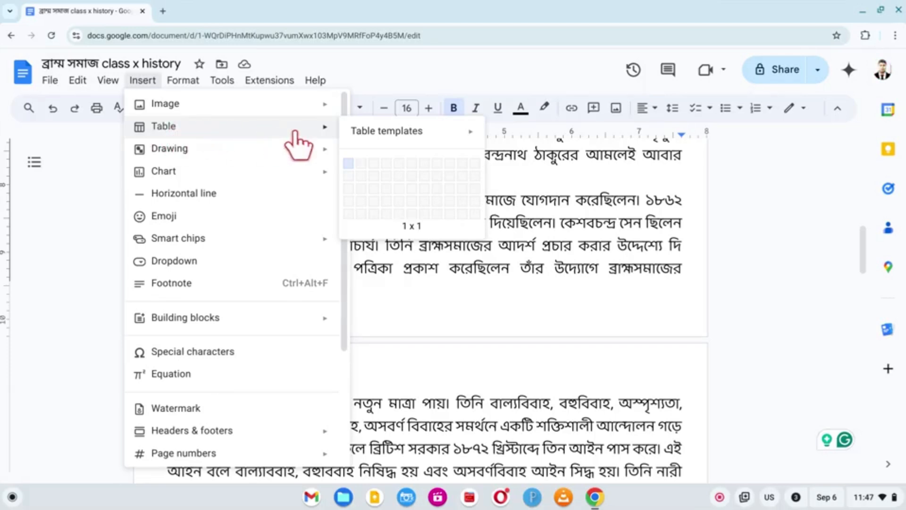
mouse_move(364, 137)
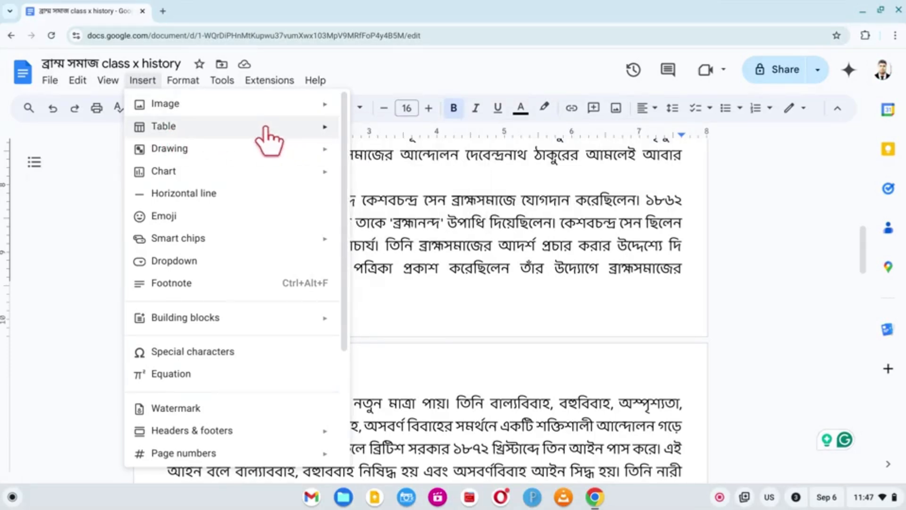
mouse_move(186, 150)
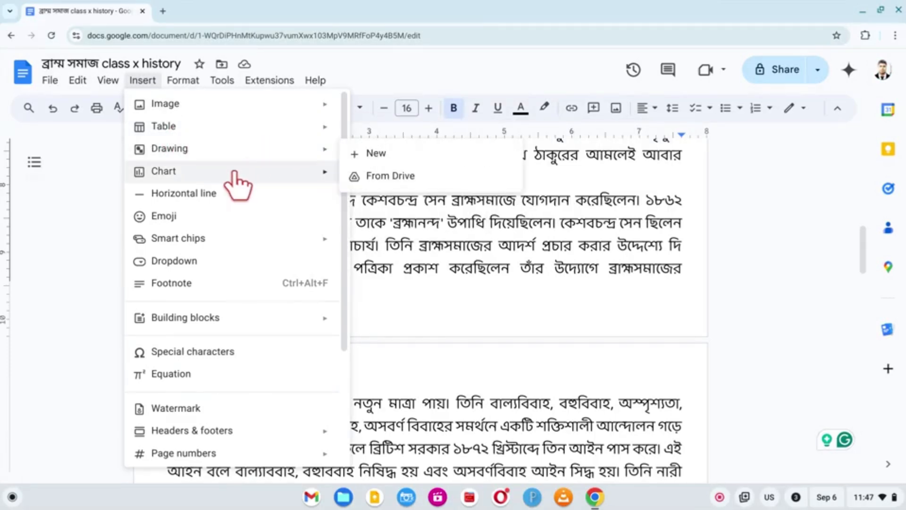
left_click(372, 153)
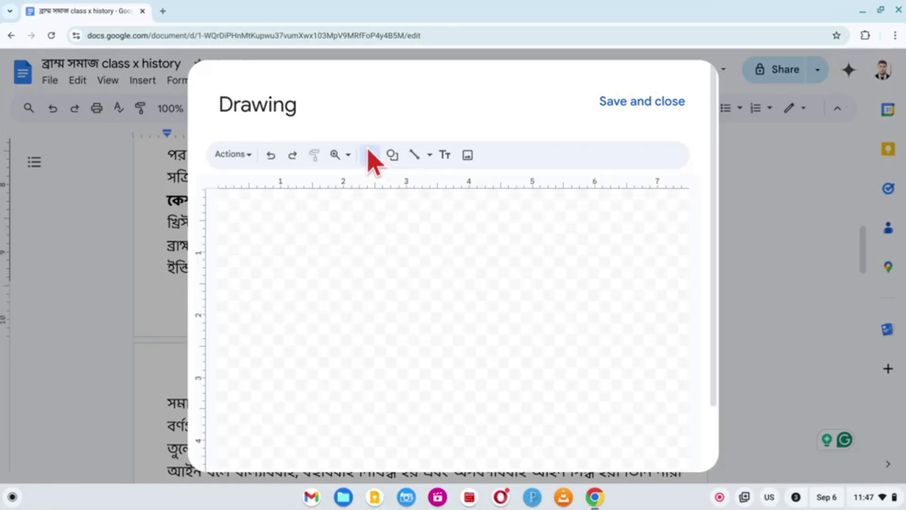
left_click(392, 155)
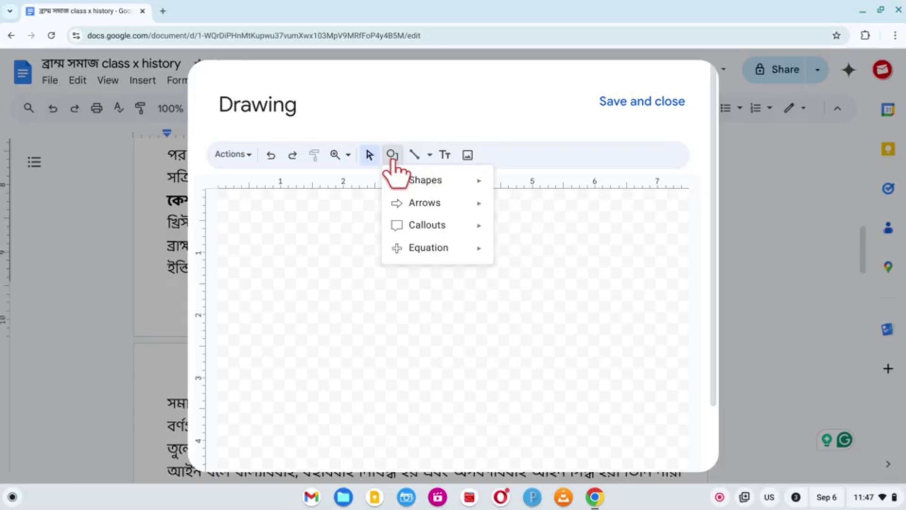
mouse_move(491, 188)
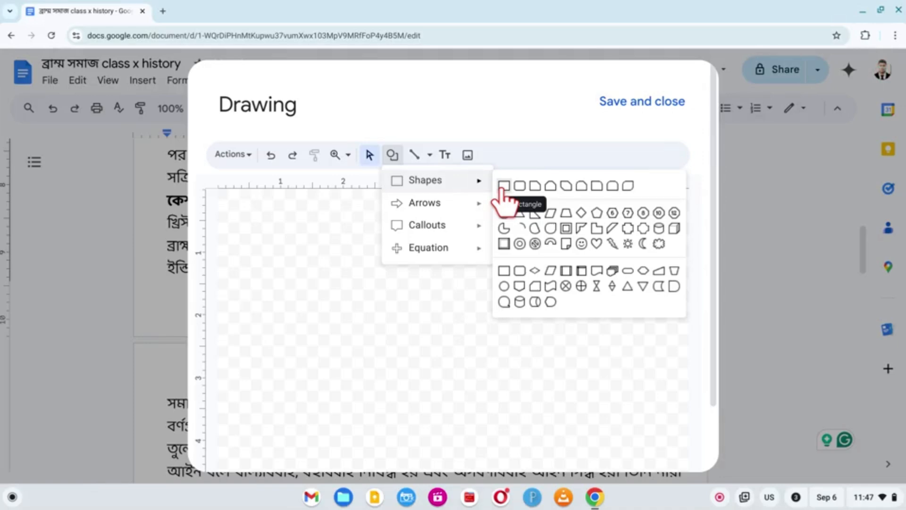
left_click(503, 186)
left_click_drag(381, 229, 434, 268)
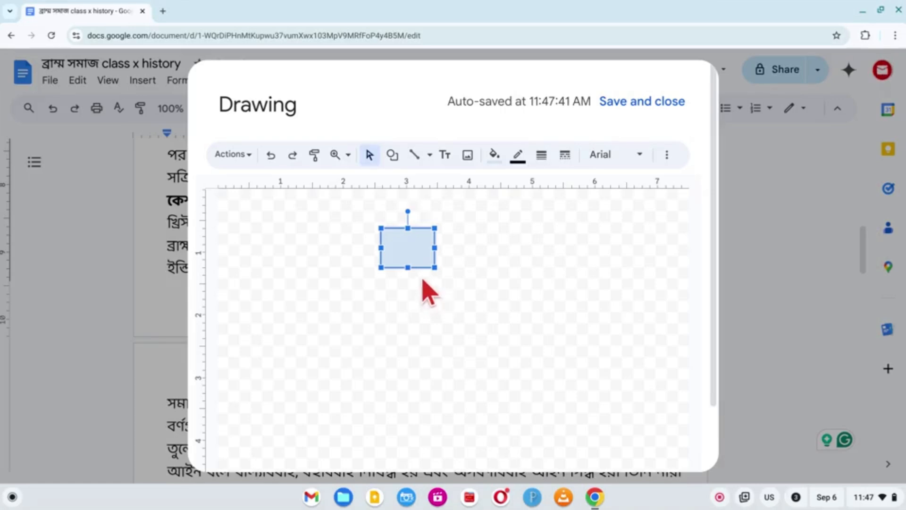
- Make the rectangle's fill and border transparent
left_click(493, 156)
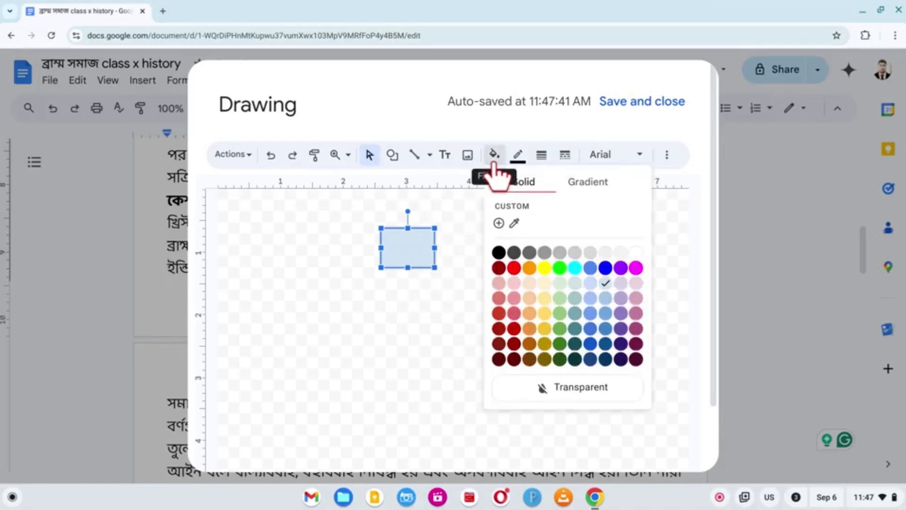
left_click(542, 386)
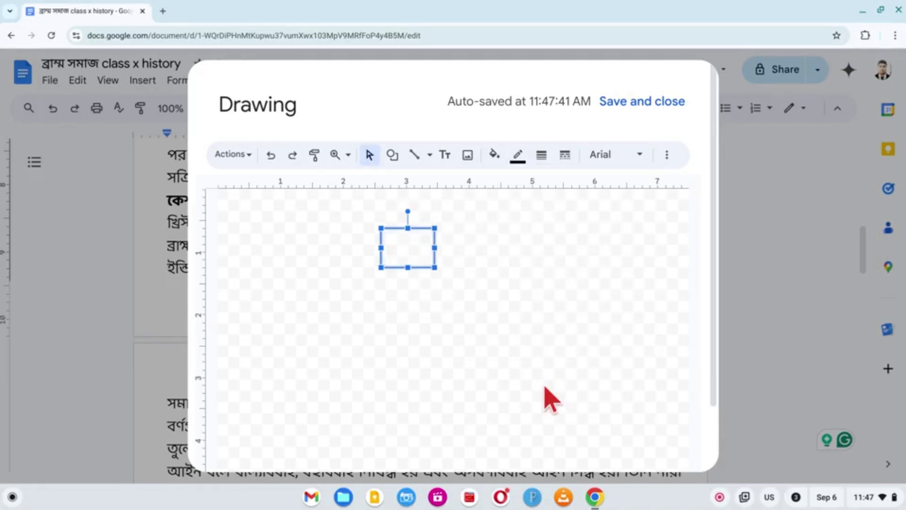
left_click(517, 156)
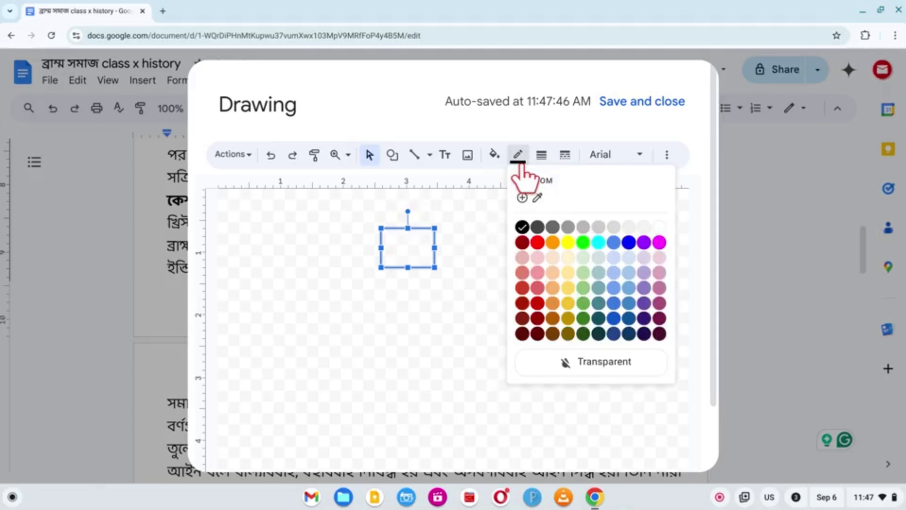
left_click(597, 368)
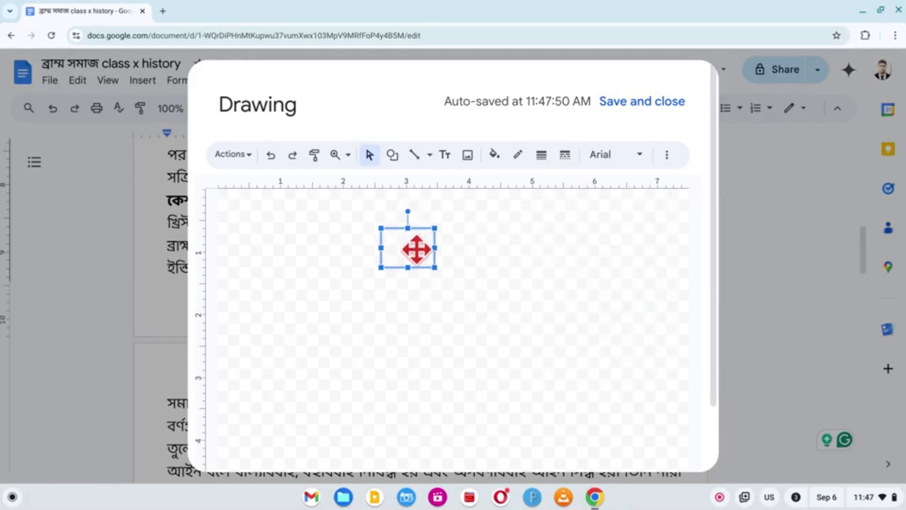
- Enter the Bengali digit ১ in the rectangle using Anek Bangla Semi Bold and save the drawing into the document
double_click(411, 249)
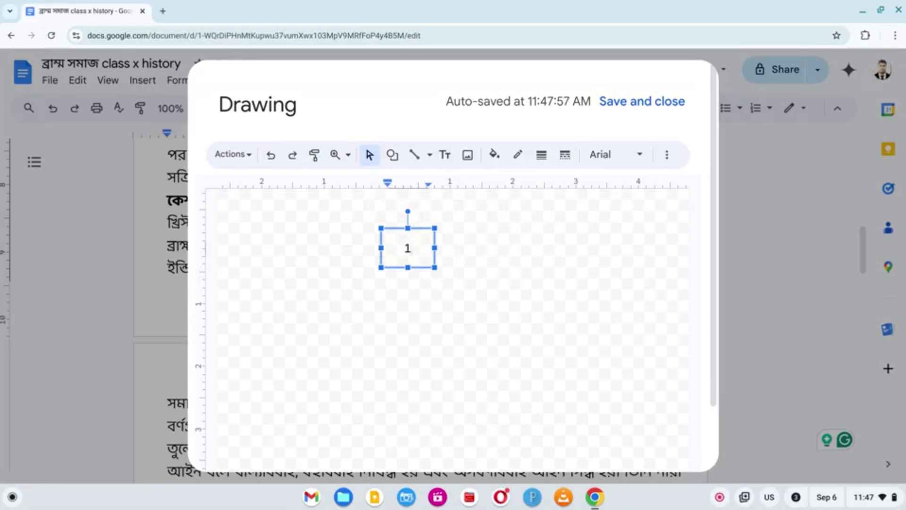
left_click(640, 154)
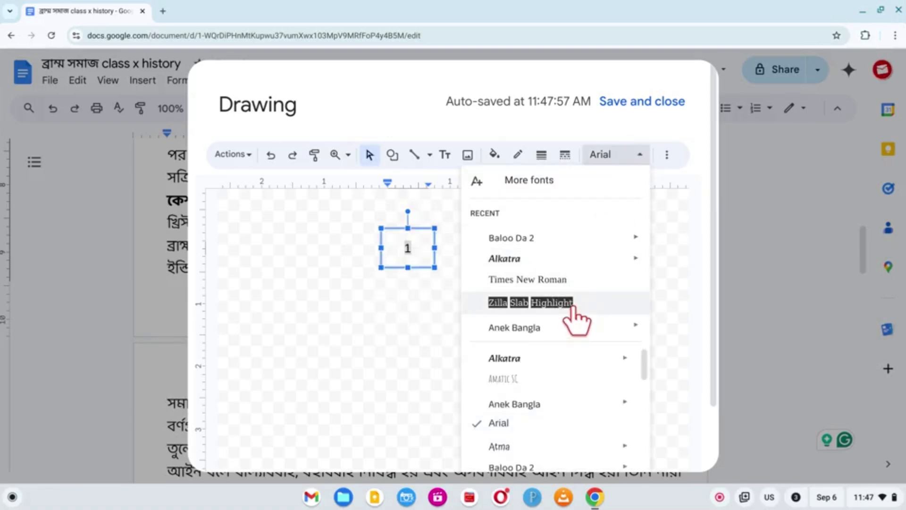
mouse_move(583, 333)
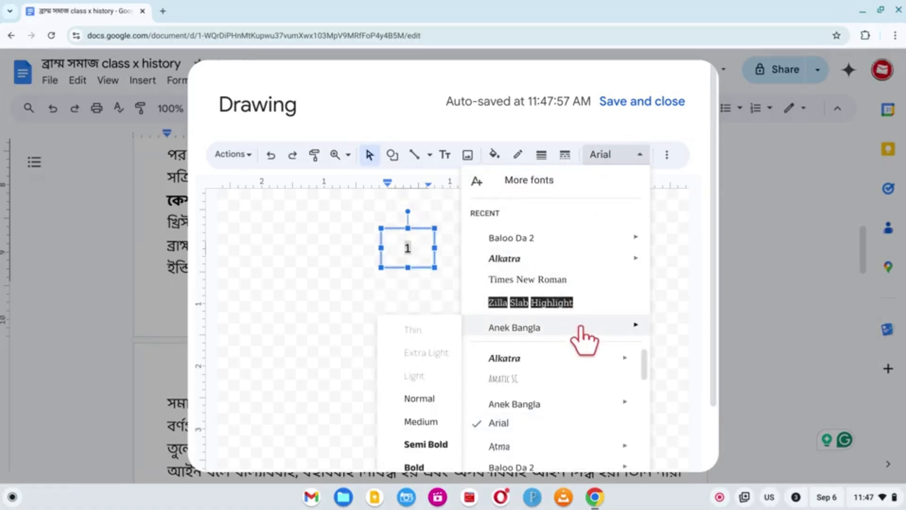
left_click(408, 445)
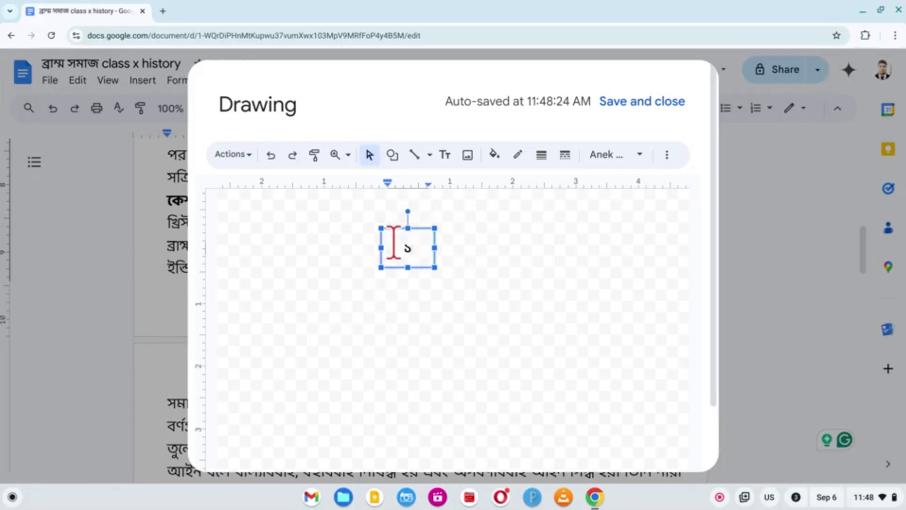
left_click(449, 292)
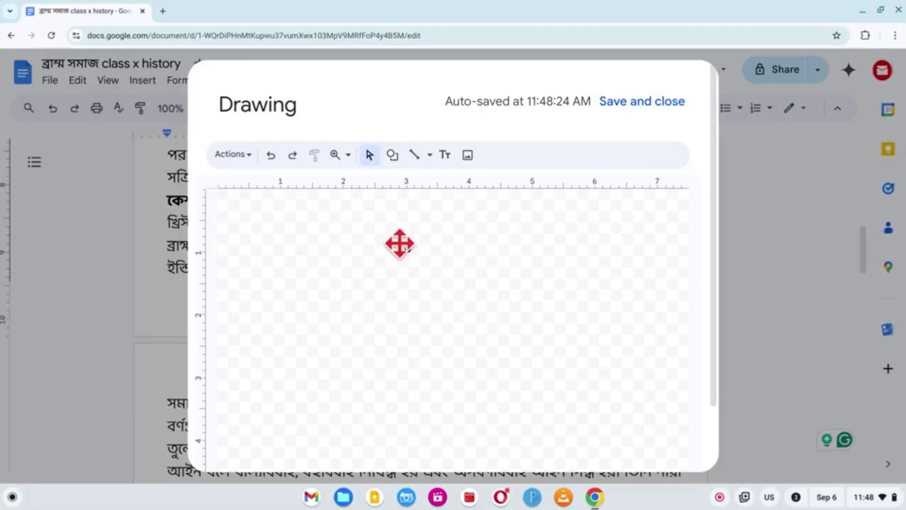
left_click(649, 100)
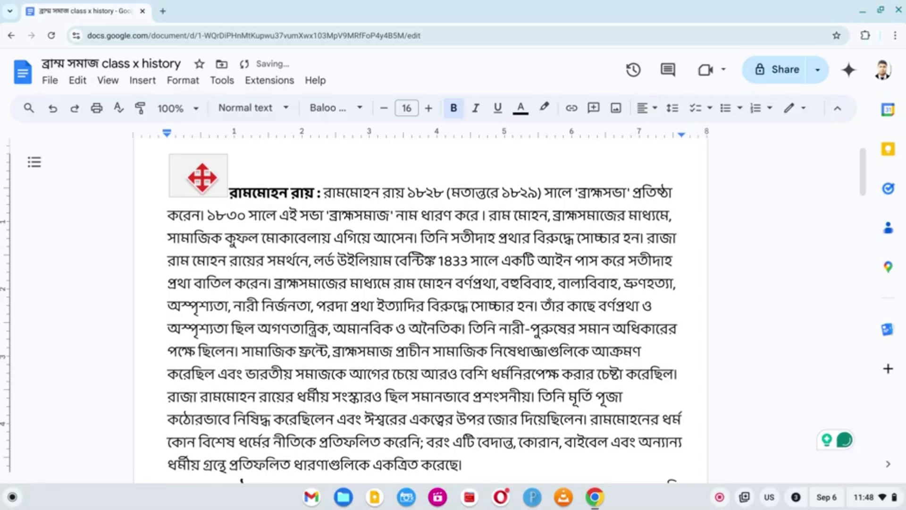
- Set the ১ drawing in front of the text and move it to the lower-right corner of the first page
left_click(202, 178)
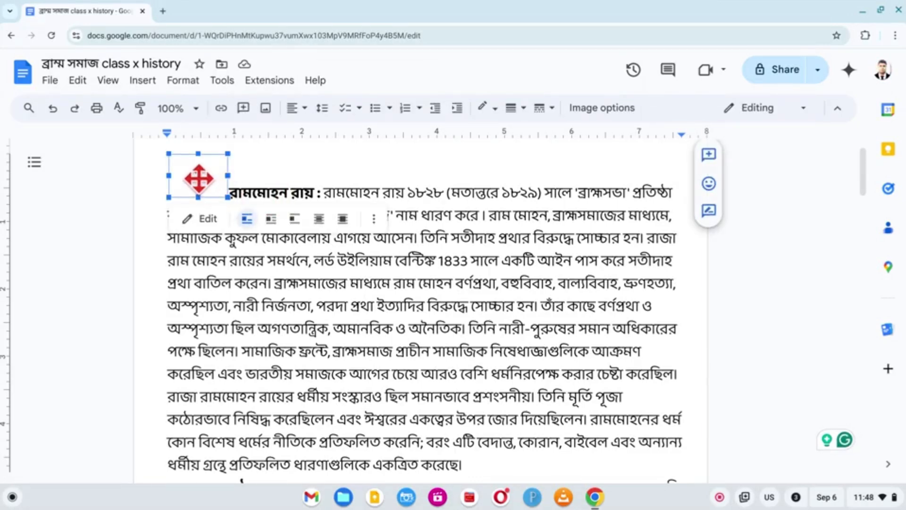
scroll(245, 212, "up", 1)
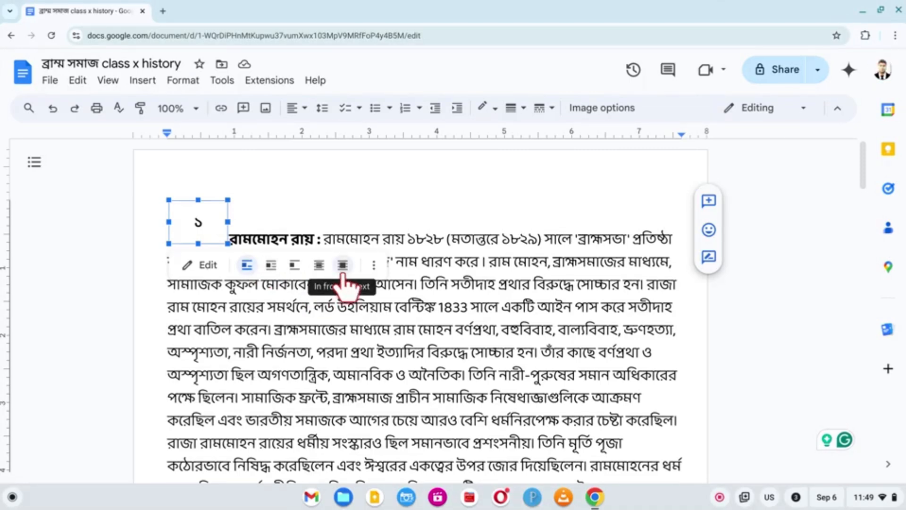
left_click(343, 270)
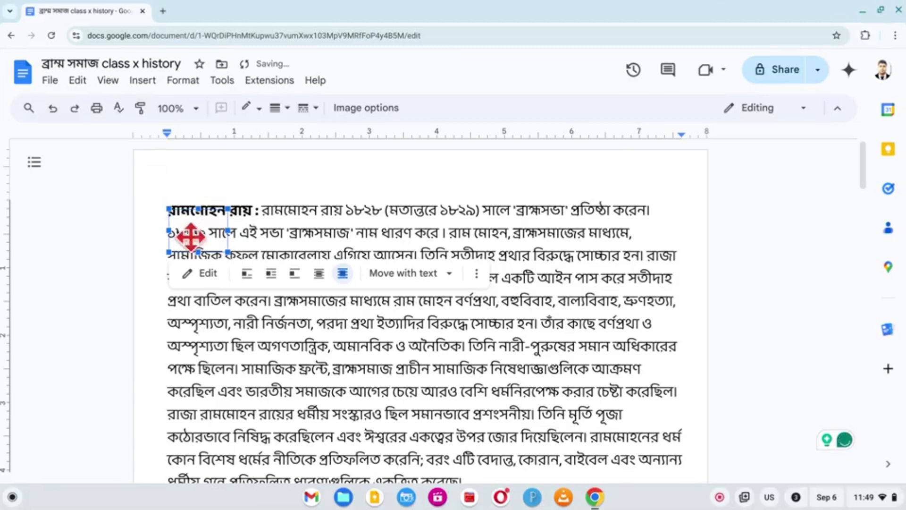
mouse_move(186, 231)
left_mouse_down()
mouse_move(348, 346)
mouse_move(456, 366)
mouse_move(458, 429)
mouse_move(584, 390)
mouse_move(667, 380)
mouse_move(684, 408)
left_mouse_up()
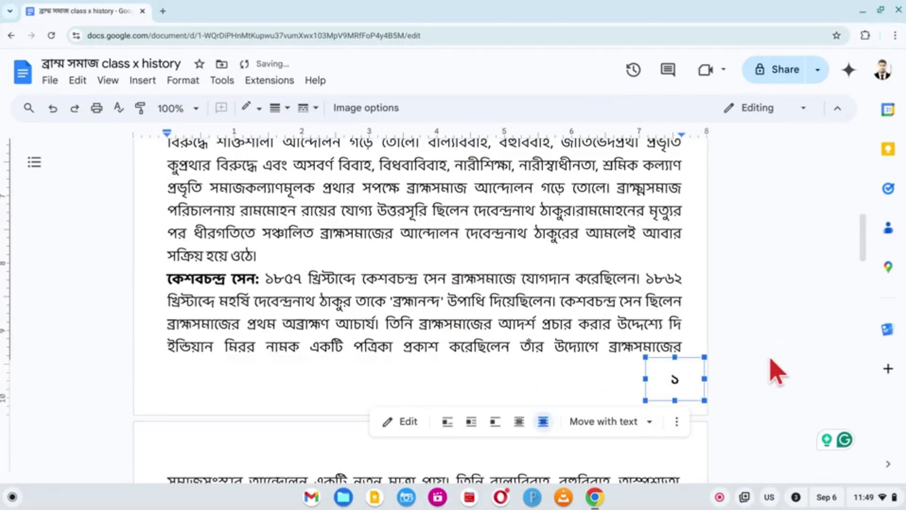
- Copy the ১ drawing and paste it below the last text line at the right of the second page
right_click(688, 366)
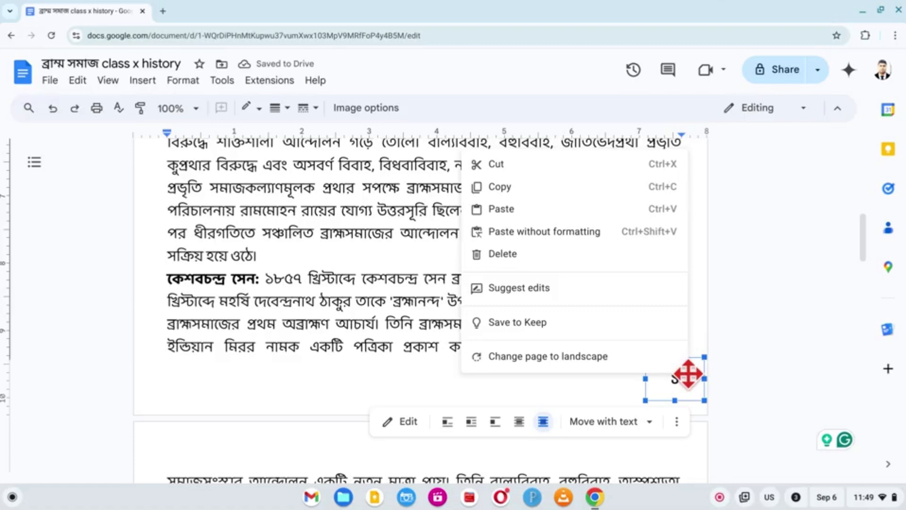
left_click(536, 189)
left_click(776, 323)
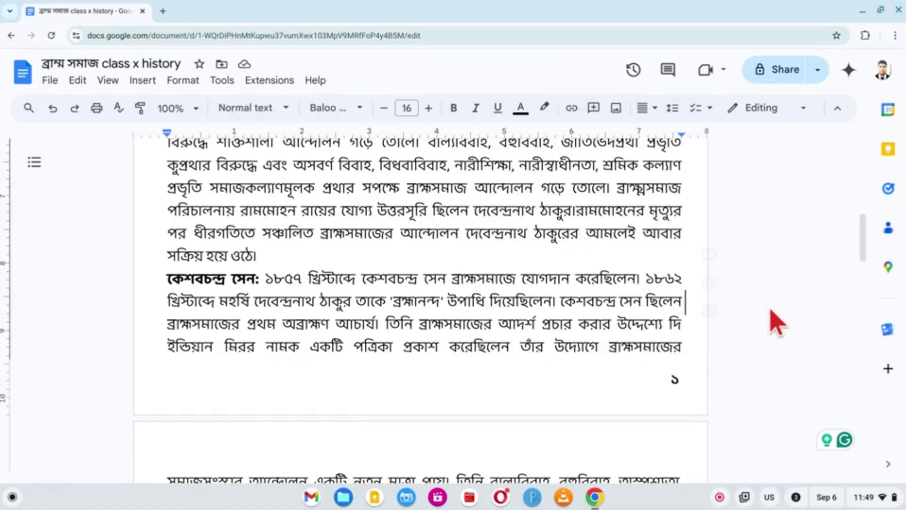
scroll(673, 370, "down", 8)
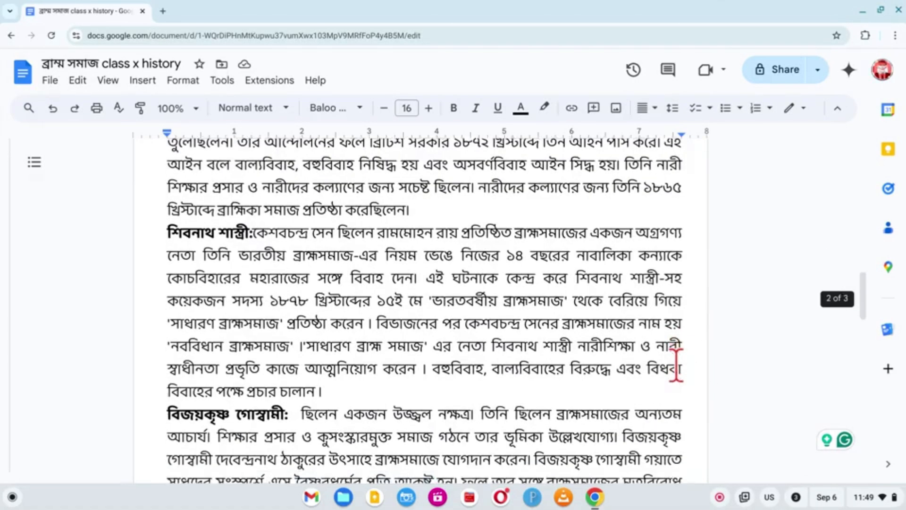
scroll(676, 366, "down", 9)
right_click(625, 328)
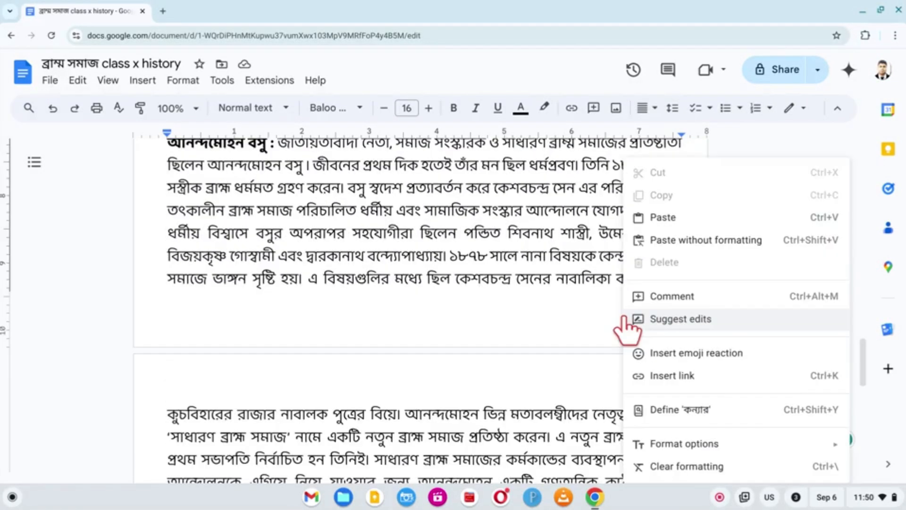
left_click(687, 219)
left_click(663, 300)
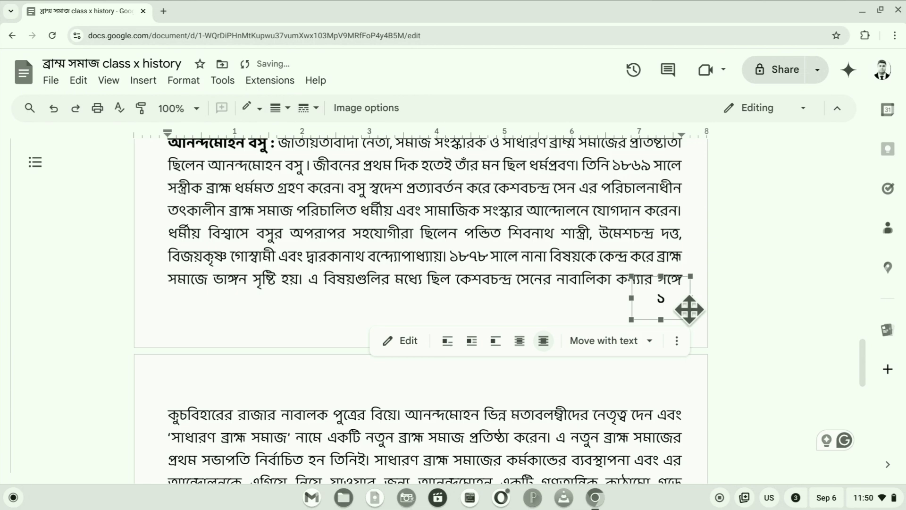
- Edit the second page's pasted drawing to show the Bengali digit ২ and save it
key("Delete")
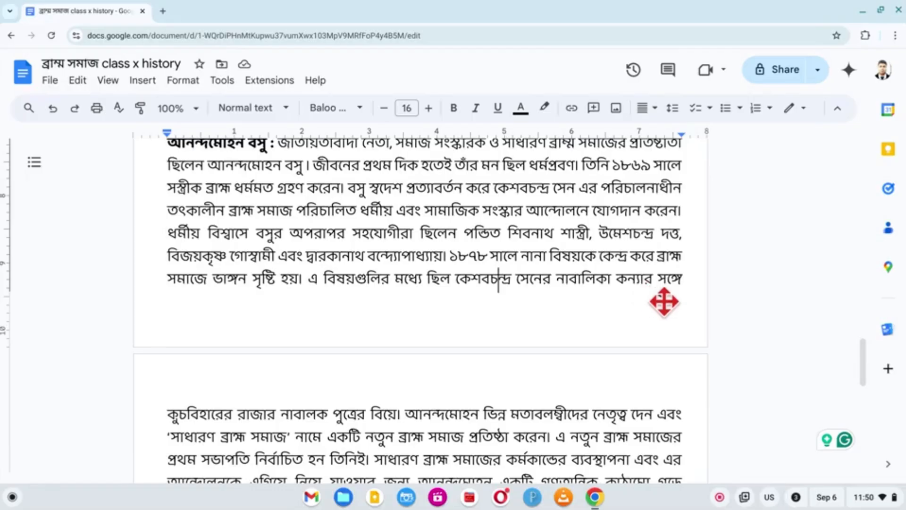
double_click(666, 301)
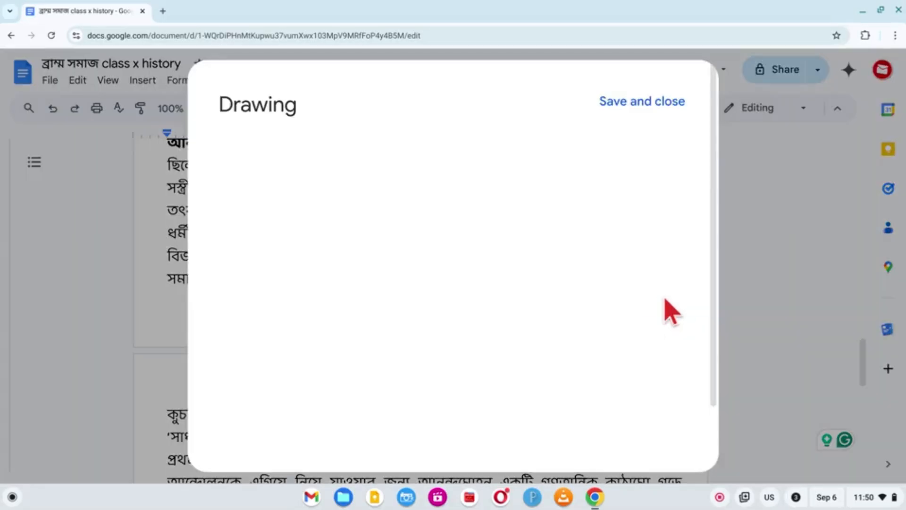
double_click(407, 246)
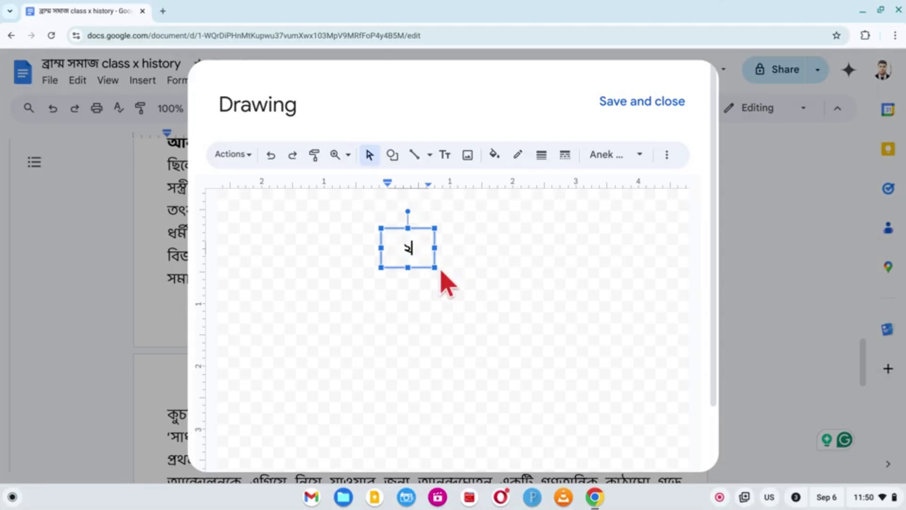
left_click(669, 103)
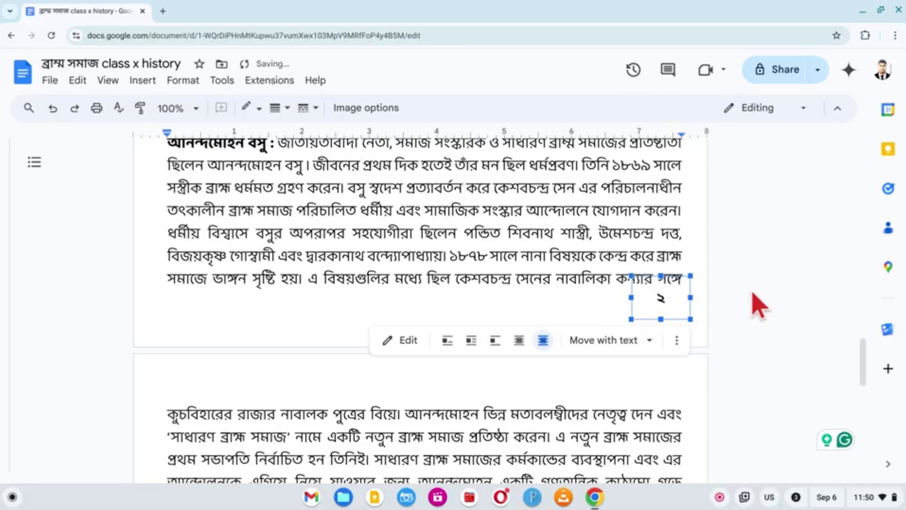
left_click(757, 306)
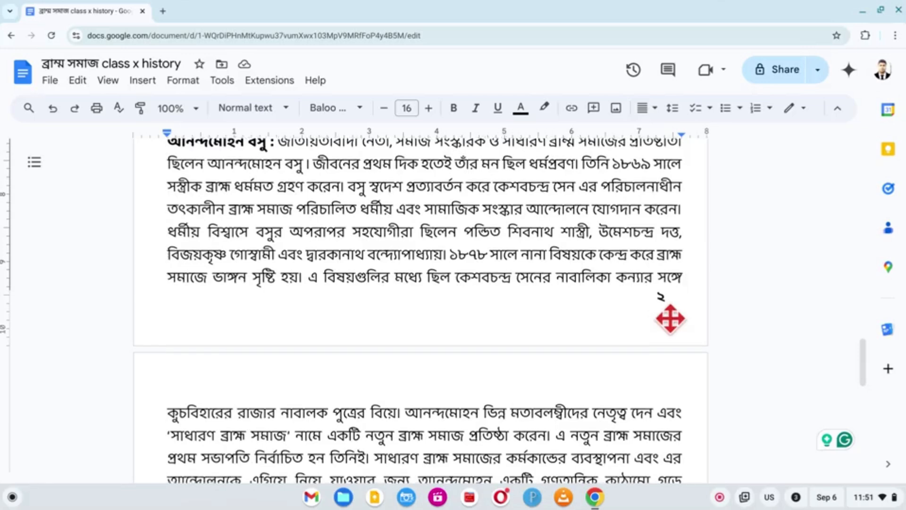
- Select the ২ drawing at the lower right of the second page
scroll(670, 319, "down", 3)
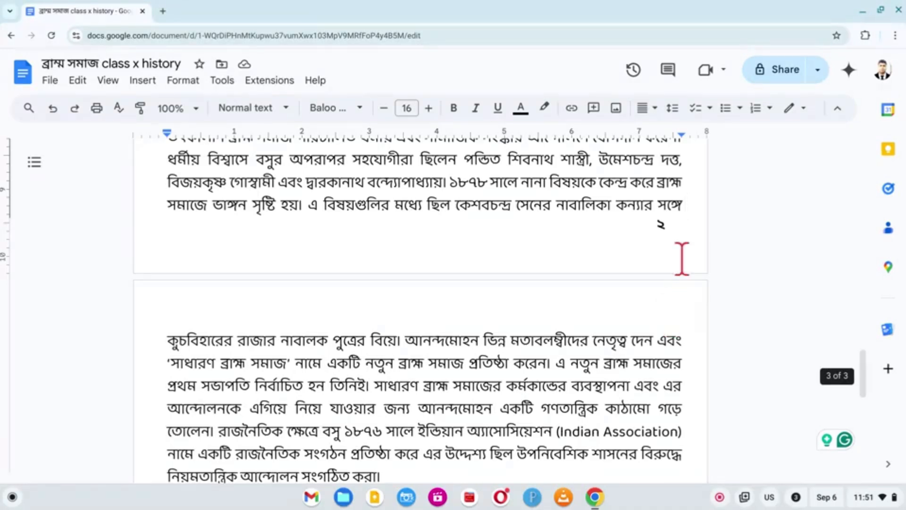
left_click(666, 227)
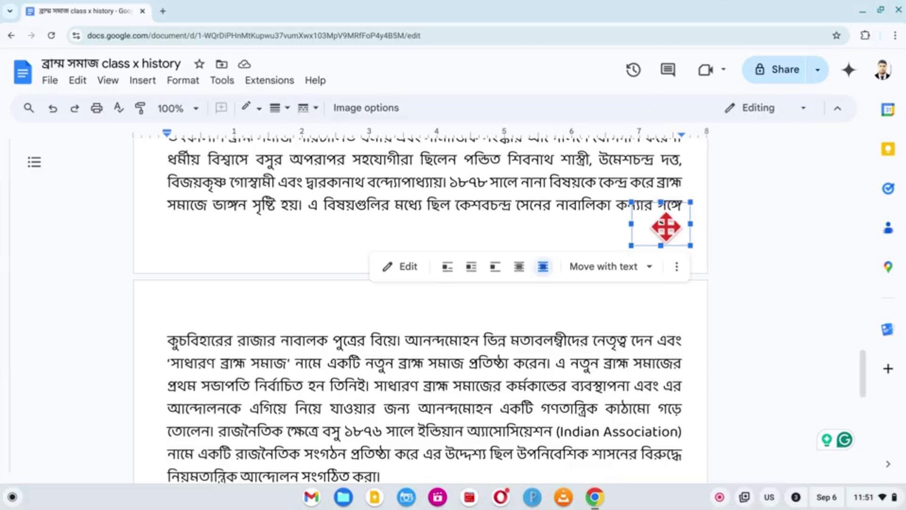